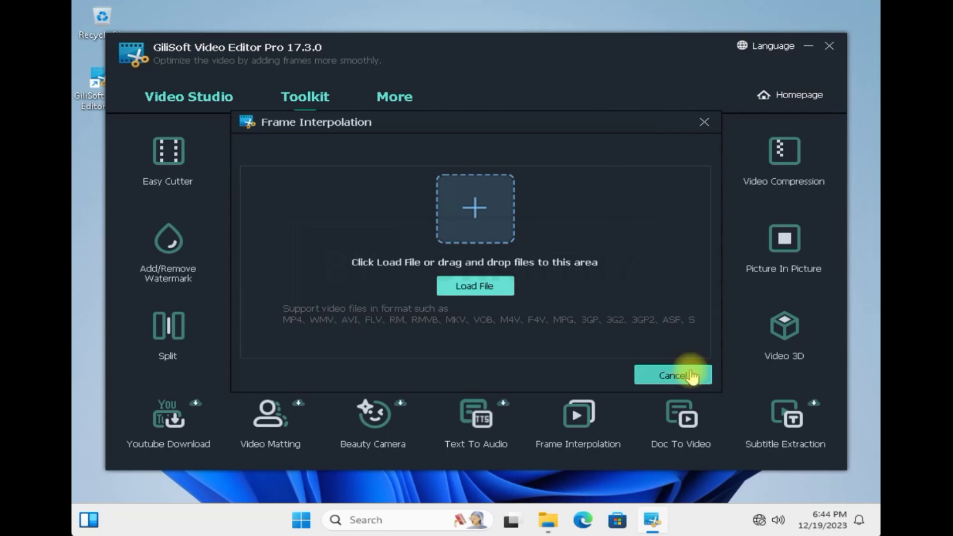
# Step: Preview the Text To Audio, Reverse and Video Enhancement tools, cancelling each without downloading modules or loading files
pyautogui.click(476, 419)
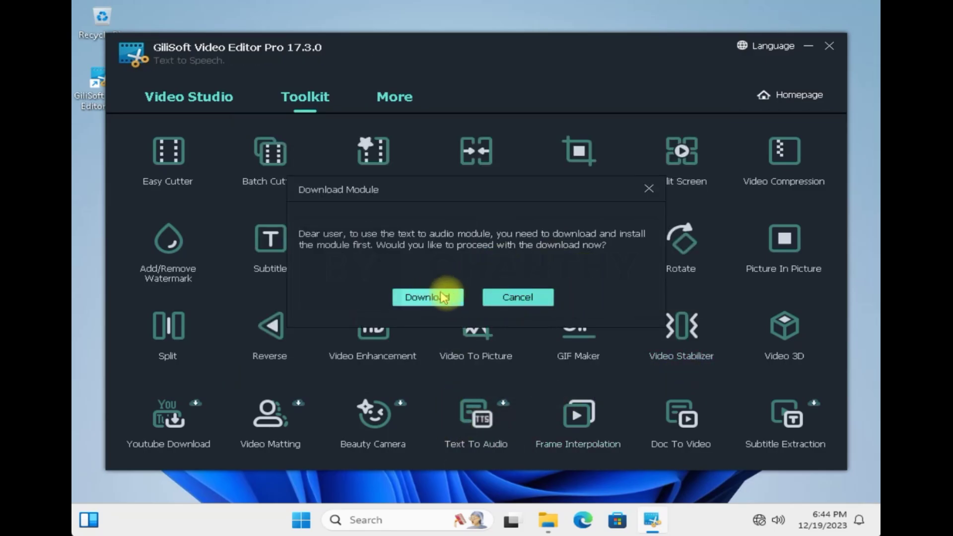
pyautogui.click(511, 297)
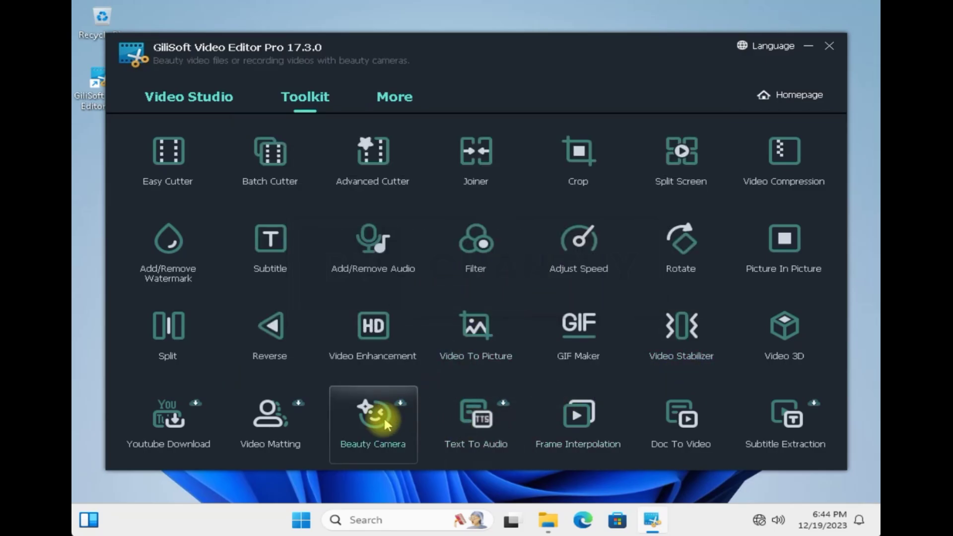
pyautogui.click(283, 342)
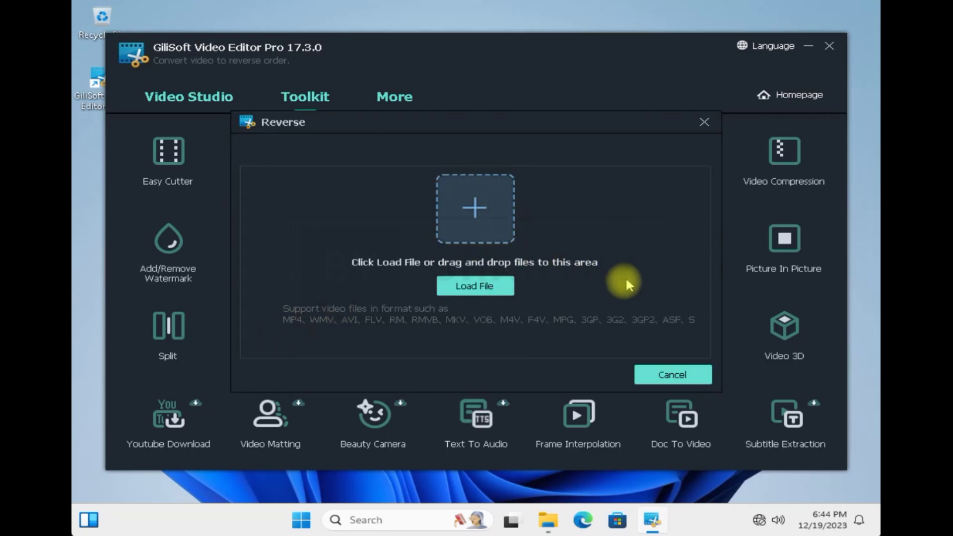
pyautogui.click(412, 309)
pyautogui.click(675, 374)
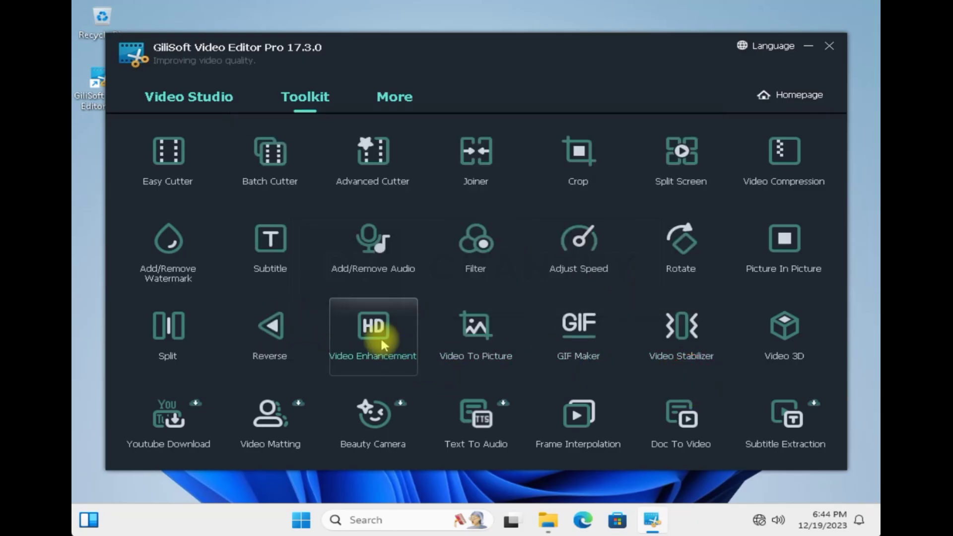
pyautogui.click(384, 341)
pyautogui.click(701, 372)
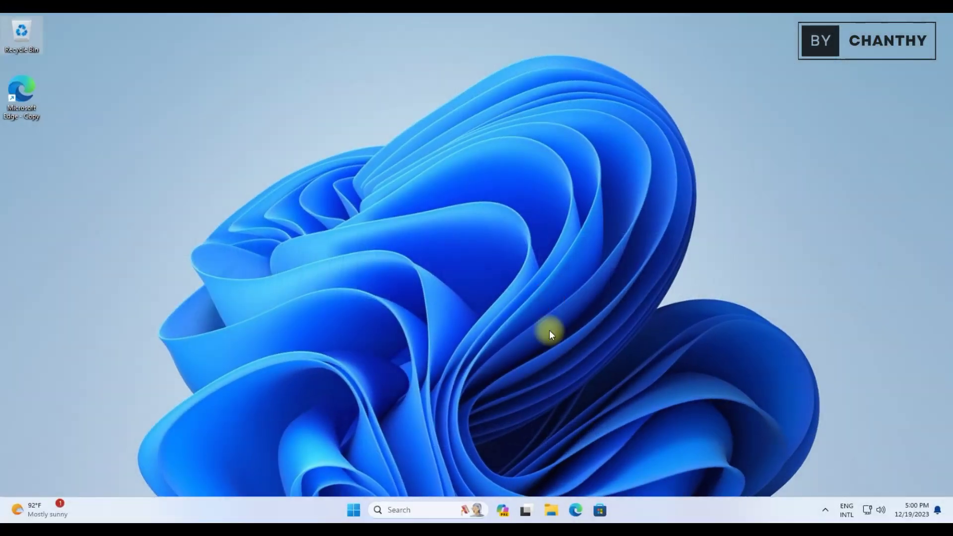
# Step: Run the video-editor-pro installer from DVD Drive (D:) as administrator in File Explorer, and minimize the folder window
pyautogui.click(552, 509)
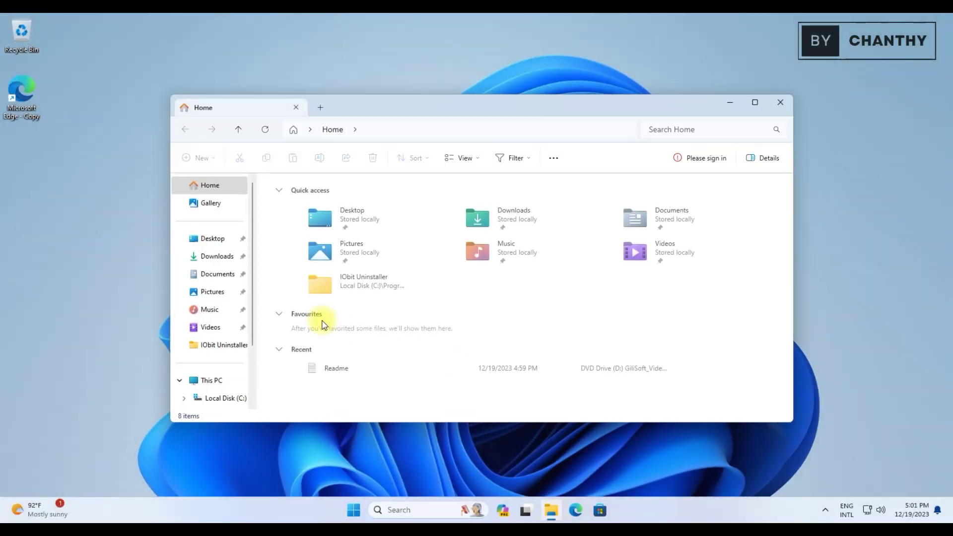
pyautogui.scroll(-2, 241, 361)
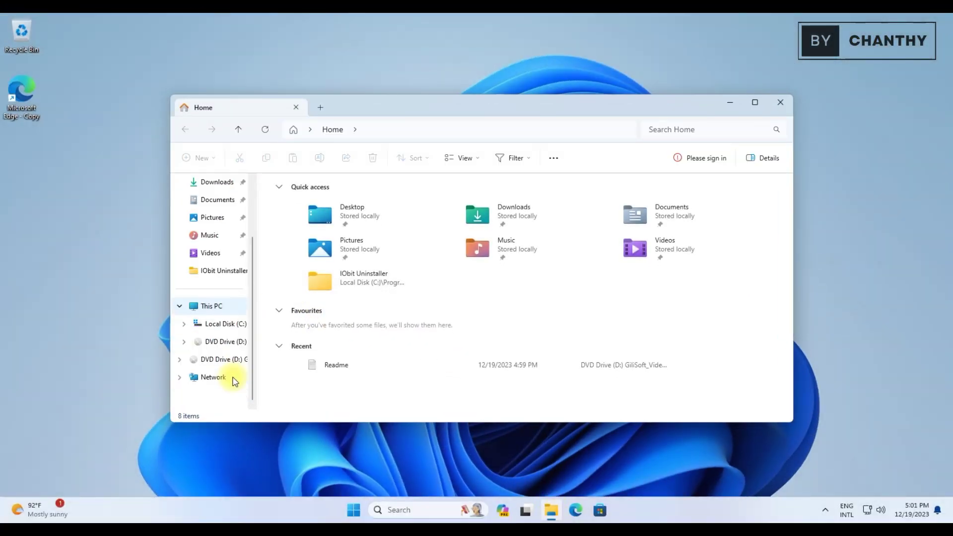
pyautogui.click(223, 343)
pyautogui.rightClick(300, 233)
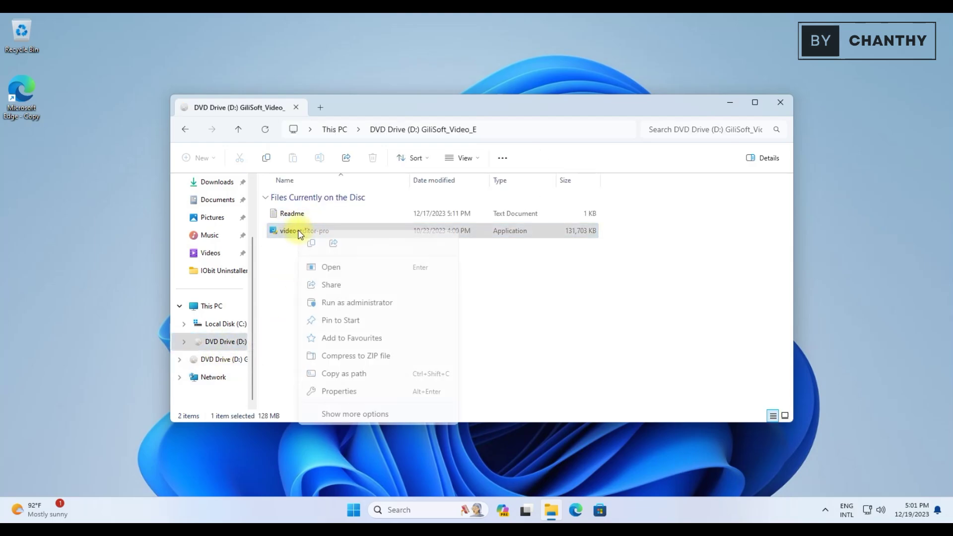
pyautogui.click(336, 304)
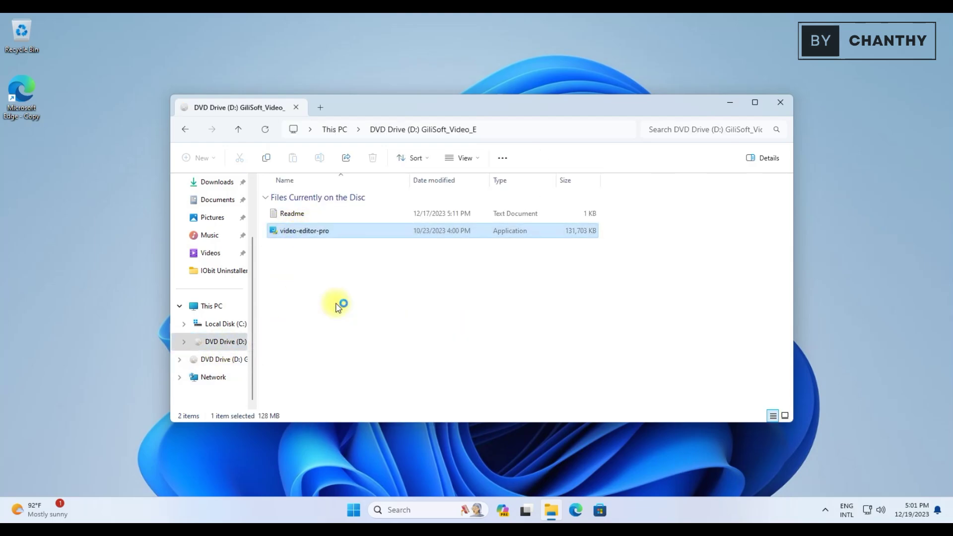
pyautogui.click(445, 361)
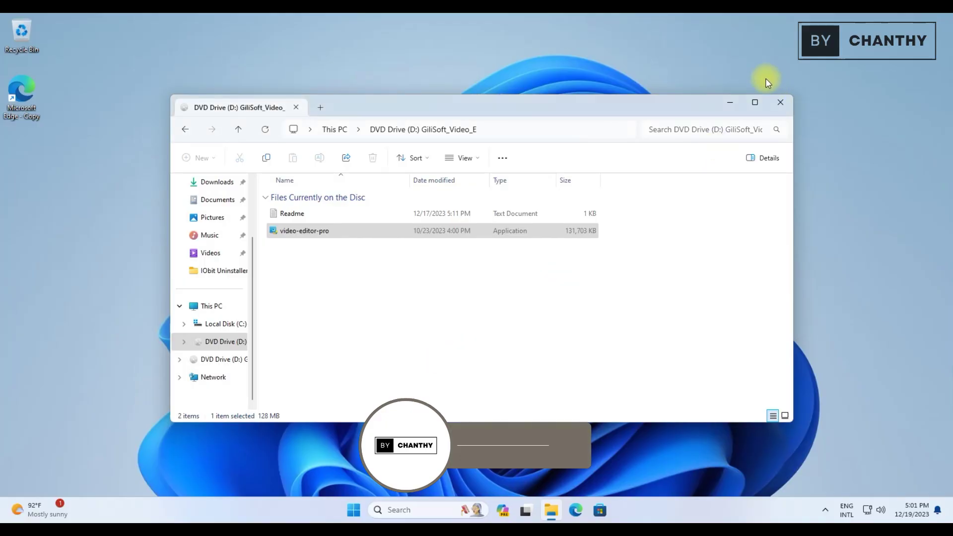
pyautogui.click(732, 104)
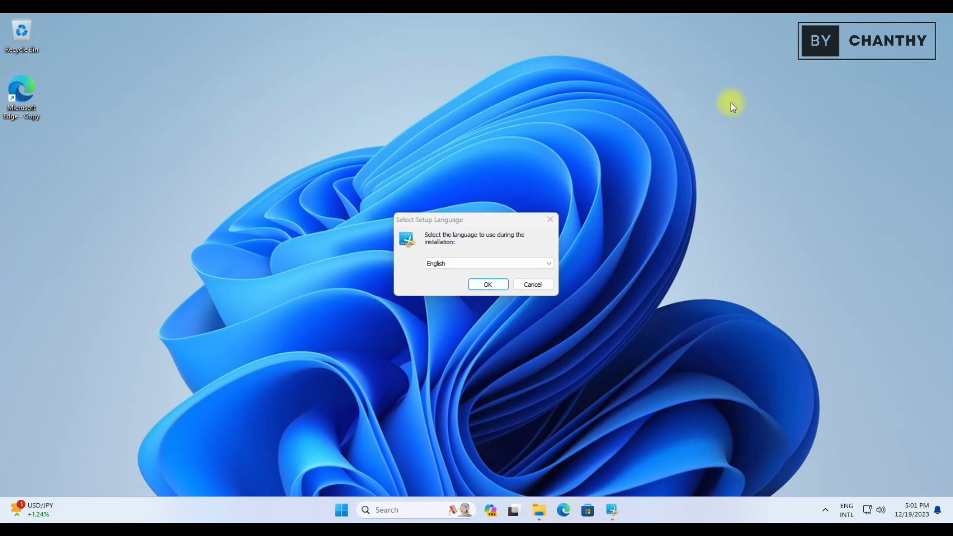
# Step: Choose English as the setup language and confirm it
pyautogui.click(549, 263)
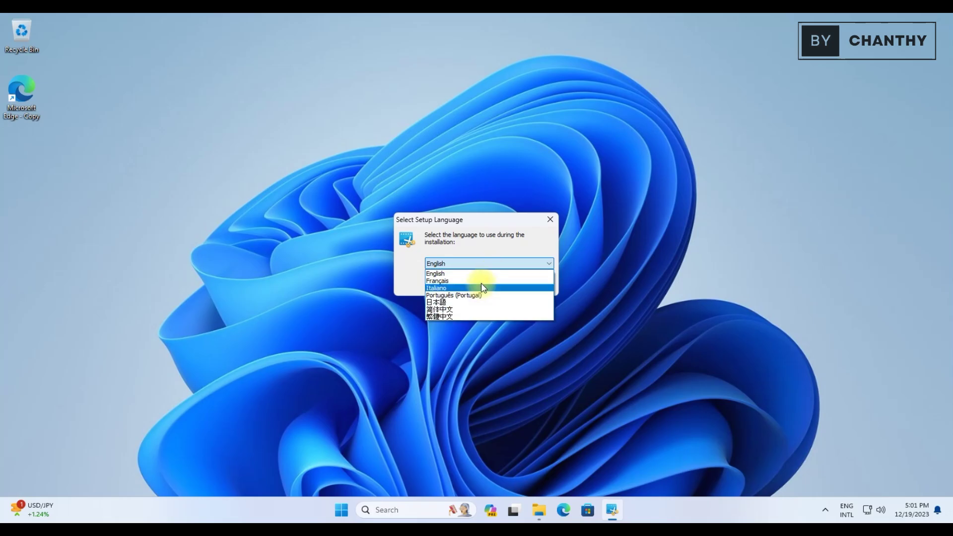
pyautogui.click(473, 274)
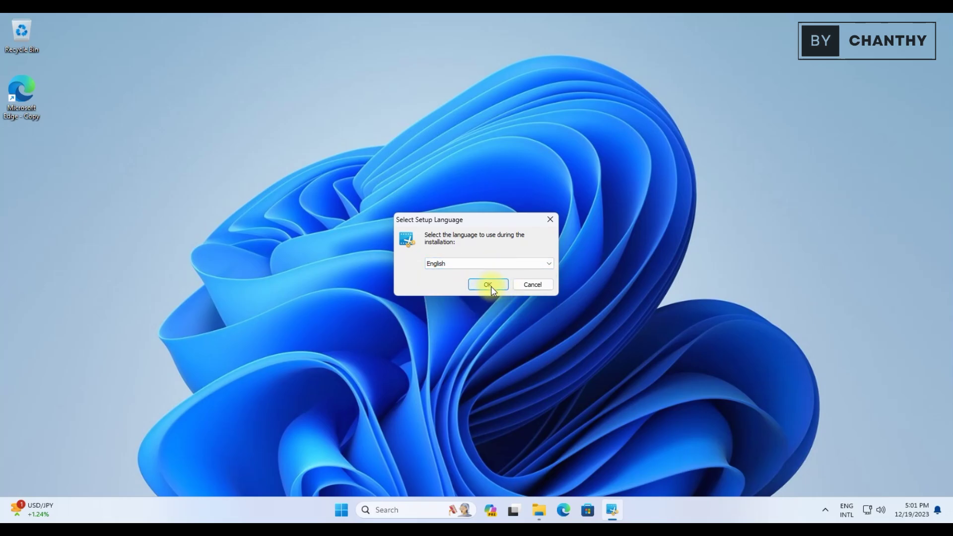
pyautogui.click(489, 285)
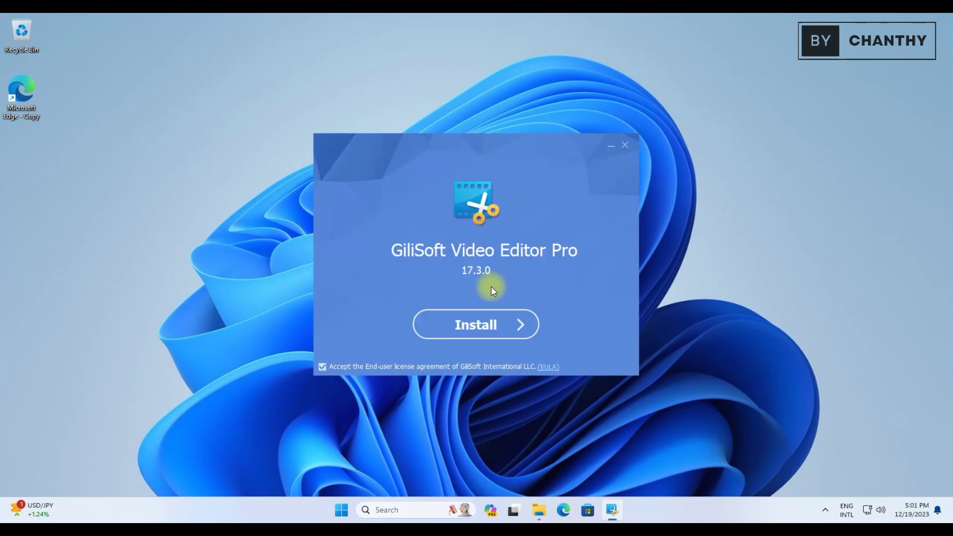
# Step: Accept the end-user license agreement and proceed to the installation options
pyautogui.click(322, 368)
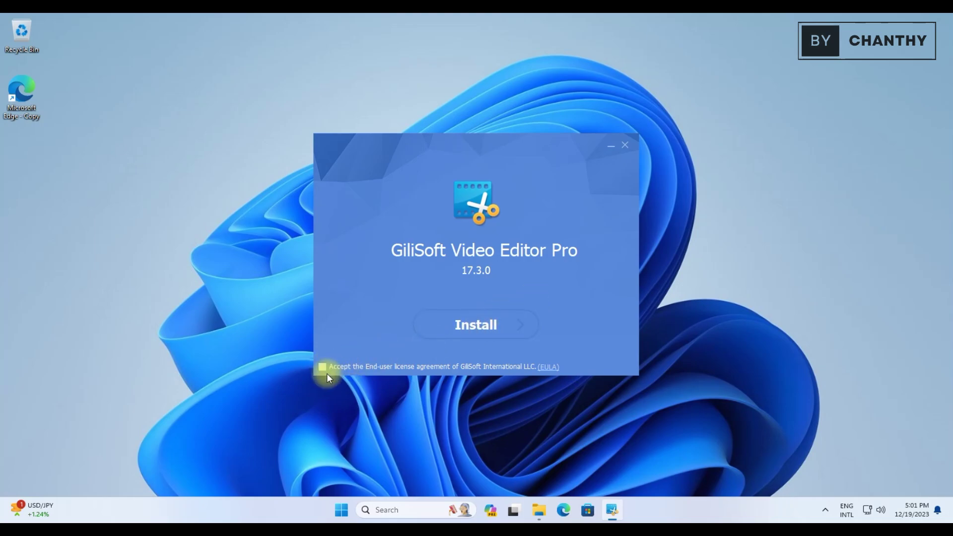
pyautogui.click(323, 368)
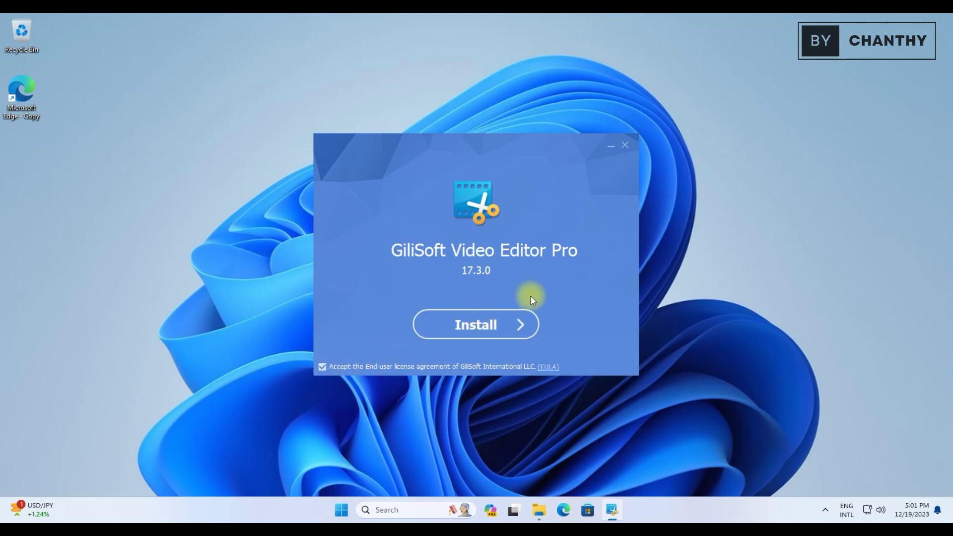
pyautogui.click(492, 327)
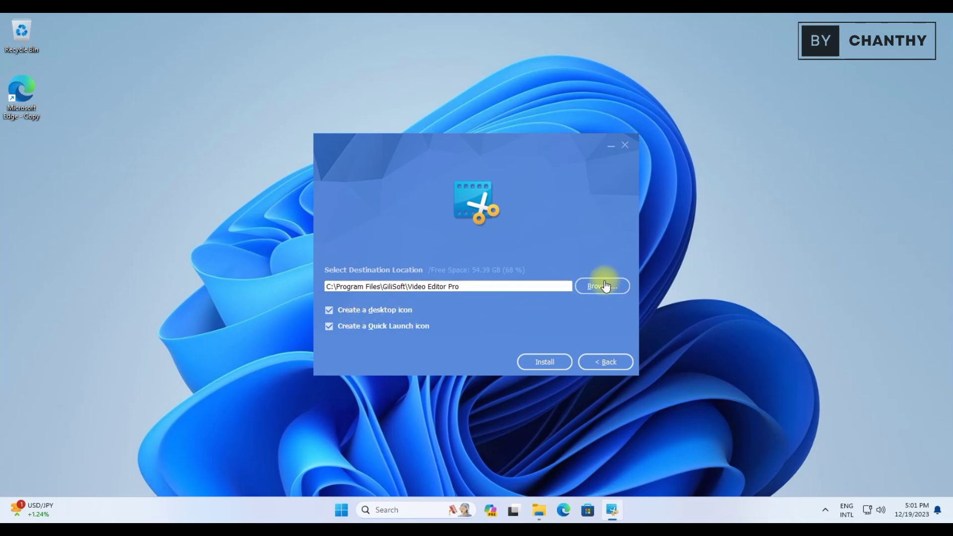
# Step: Disable the Quick Launch icon, install to C:\Program Files\GiliSoft\Video Editor Pro, and close the installer without launching the program
pyautogui.click(366, 314)
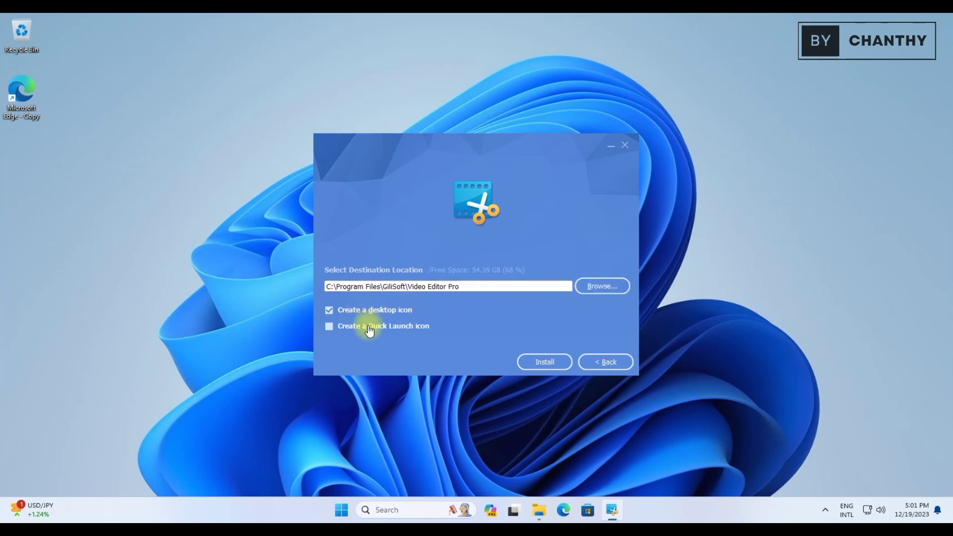
pyautogui.moveTo(527, 287); pyautogui.dragTo(299, 294)
pyautogui.click(548, 362)
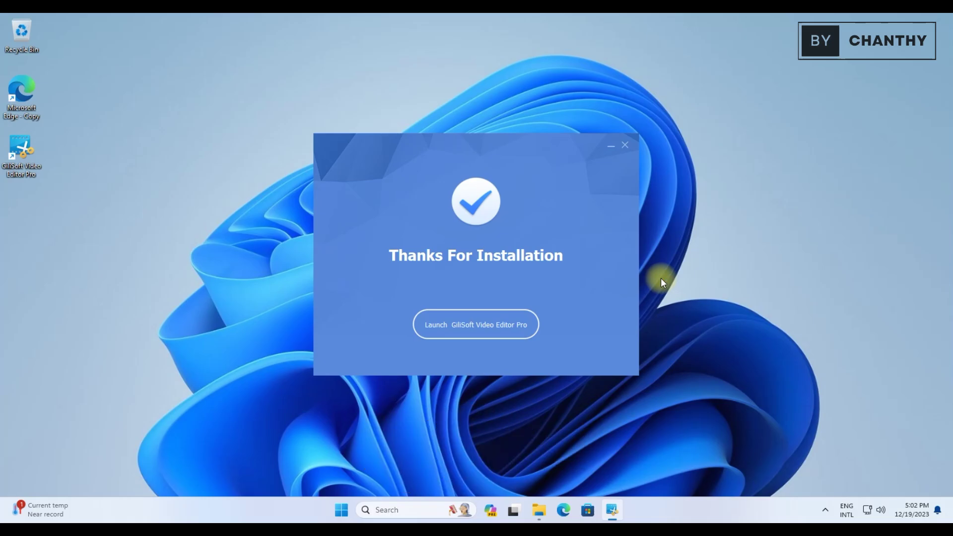
pyautogui.click(624, 145)
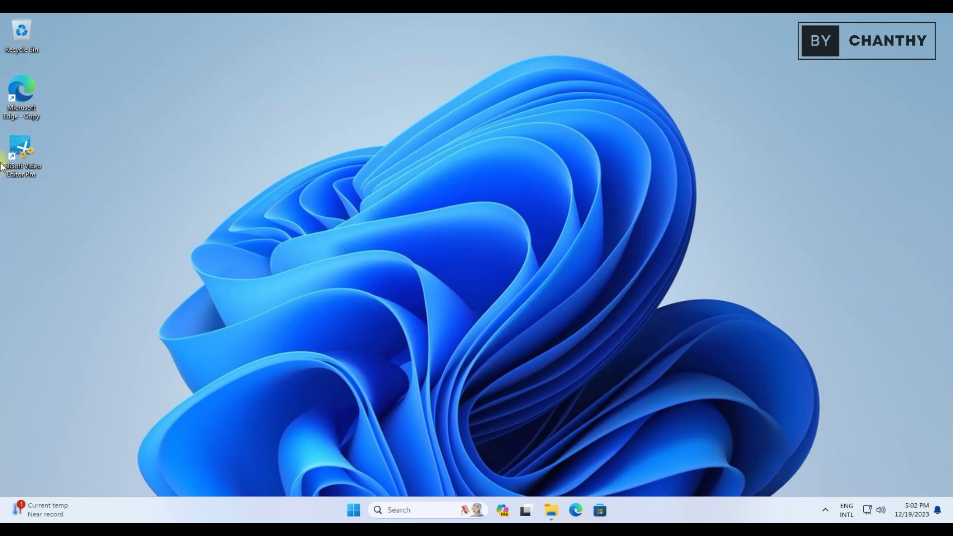
# Step: Launch GiliSoft Video Editor Pro from the GiliSoft folder in the list of all installed apps
pyautogui.click(21, 151)
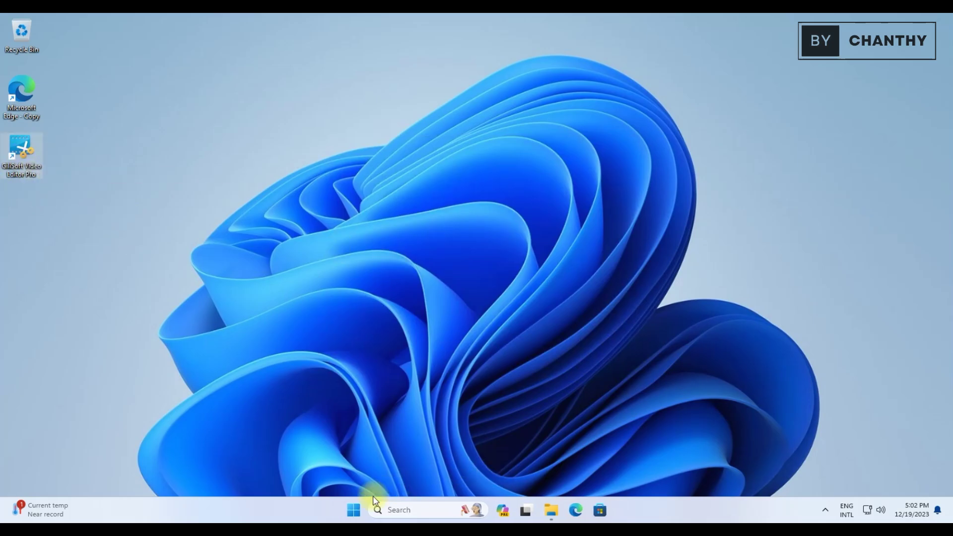
pyautogui.click(353, 511)
pyautogui.click(593, 152)
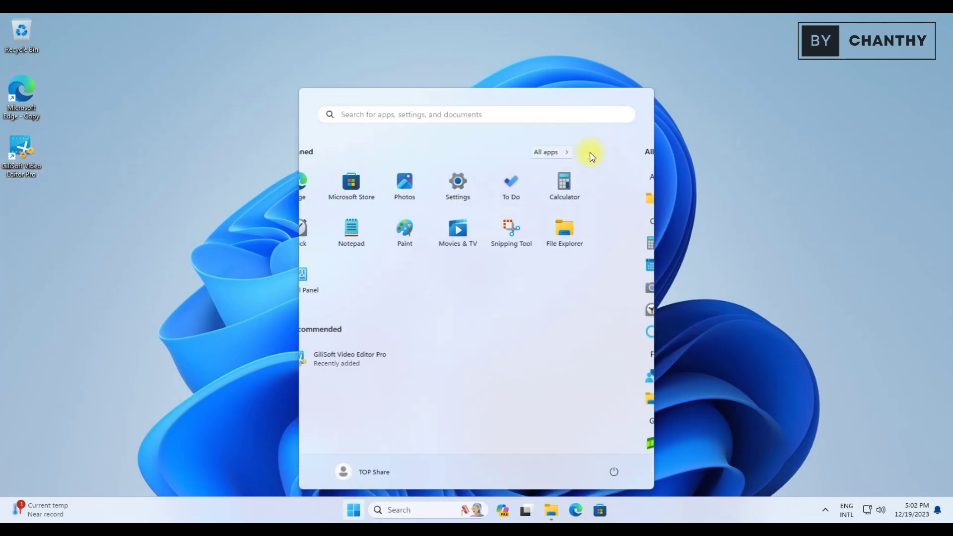
pyautogui.scroll(-4, 444, 343)
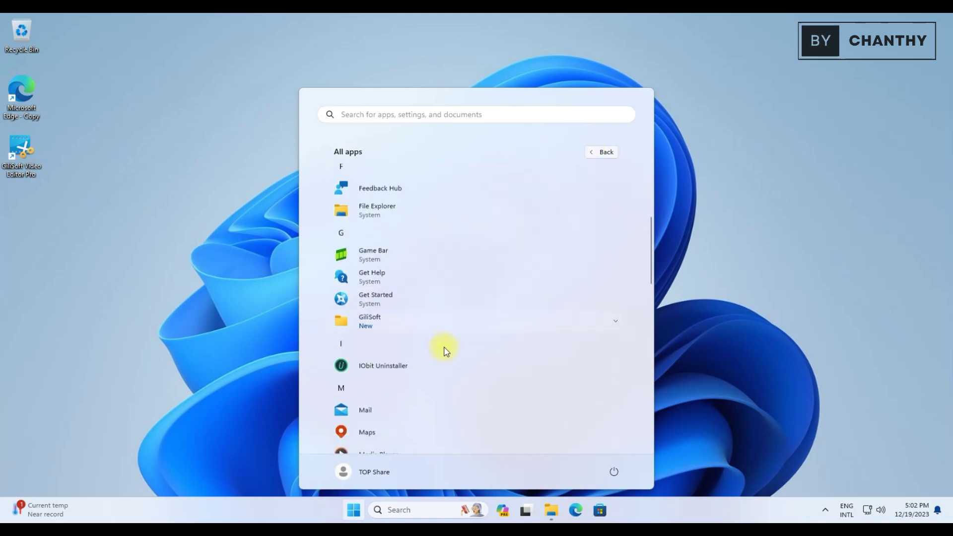
pyautogui.click(430, 298)
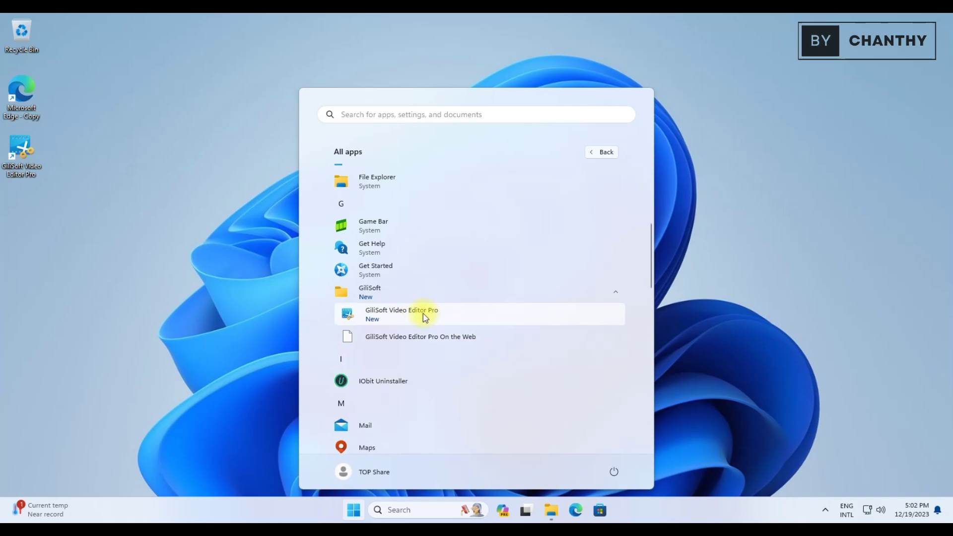
pyautogui.click(433, 320)
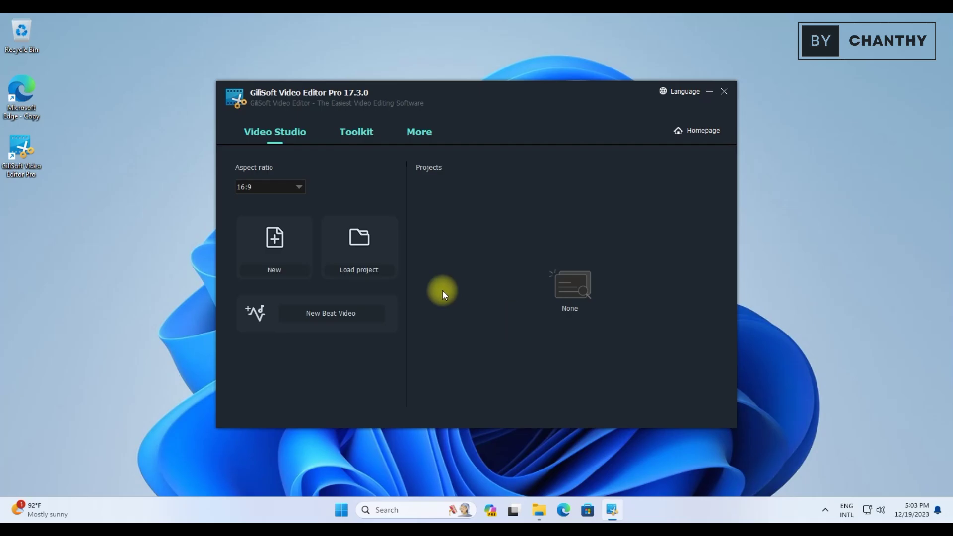
# Step: Look through the Toolkit and More tool collections, view the product's web page, and close the browser
pyautogui.click(356, 131)
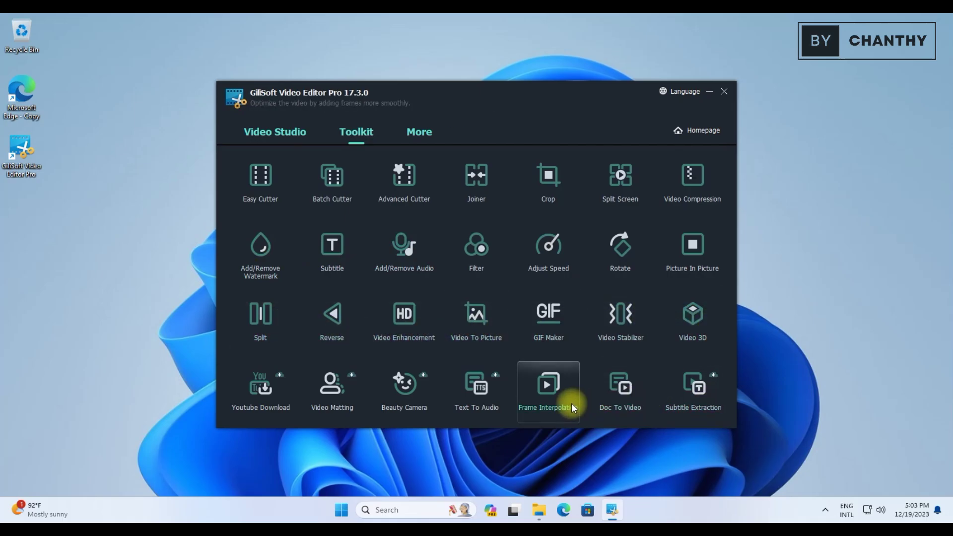
pyautogui.click(445, 143)
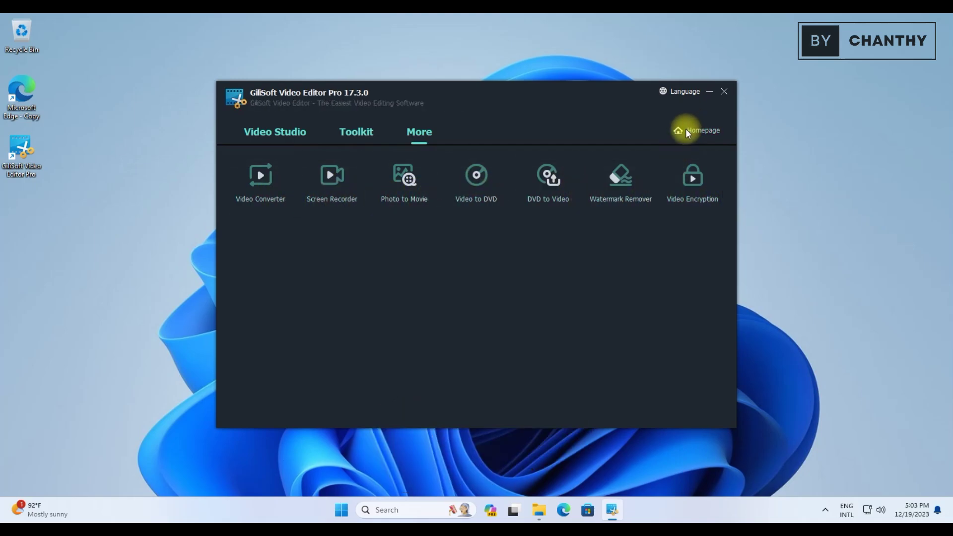
pyautogui.click(454, 210)
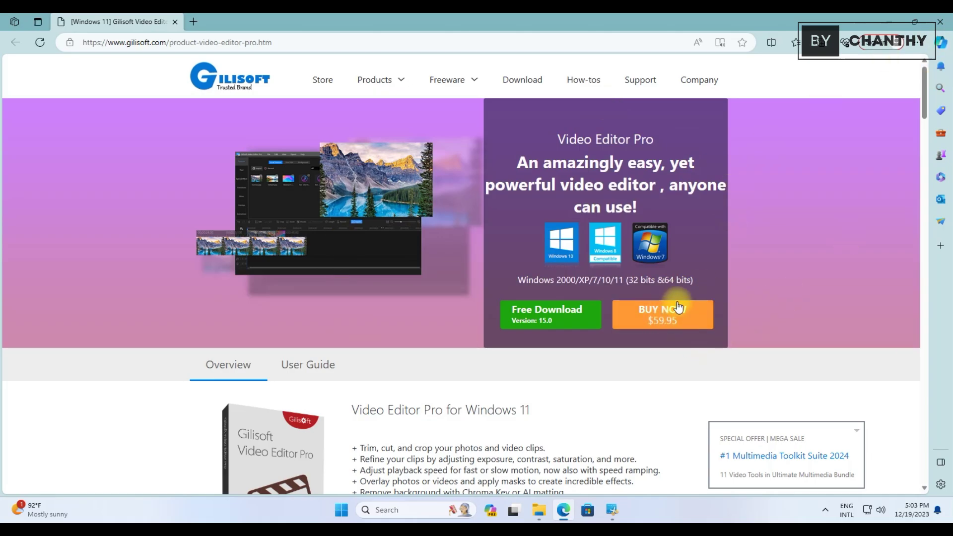
pyautogui.click(947, 26)
# Step: Set the aspect ratio in Video Studio to 16:9
pyautogui.click(277, 132)
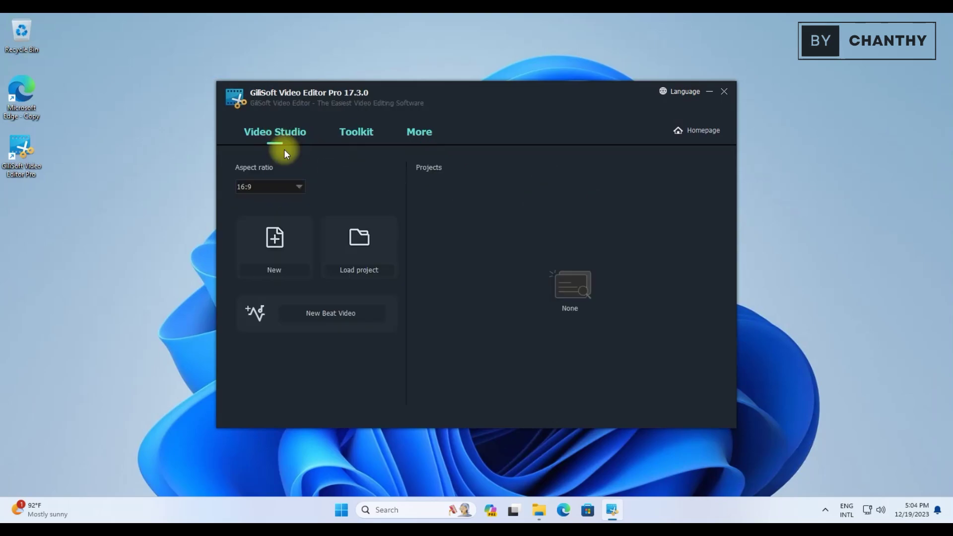
pyautogui.click(300, 187)
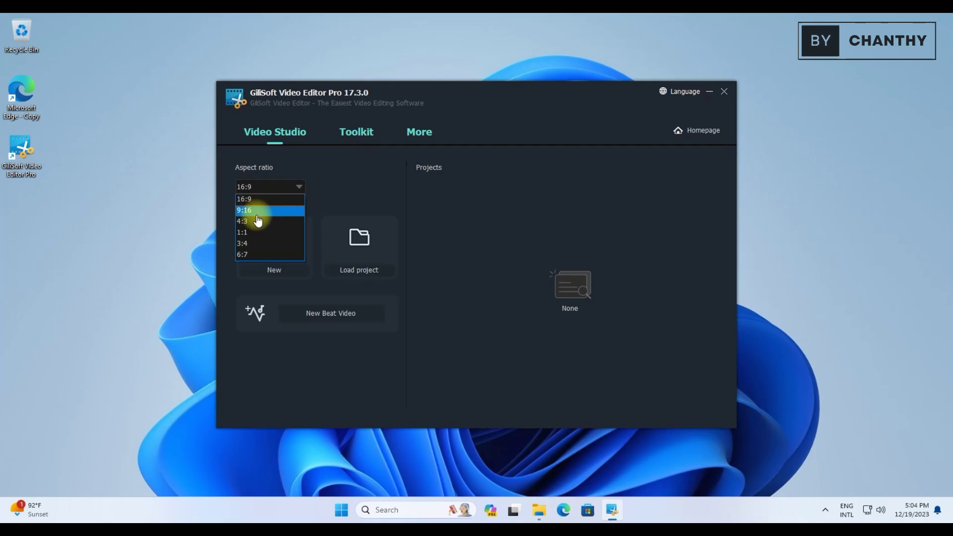
pyautogui.click(248, 199)
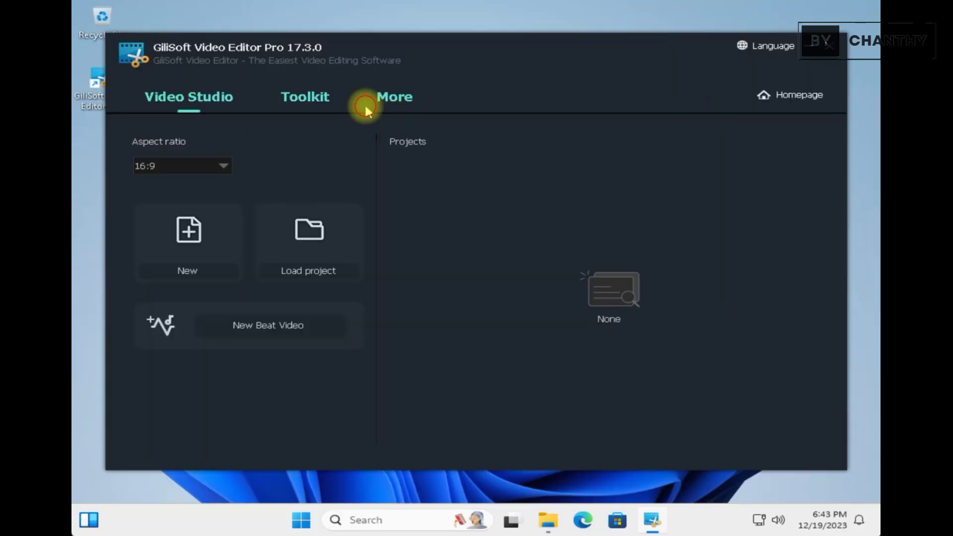
# Step: Look at the Easy Cutter, Batch Cutter and Crop tools in the Toolkit, closing each one without loading a file
pyautogui.click(305, 98)
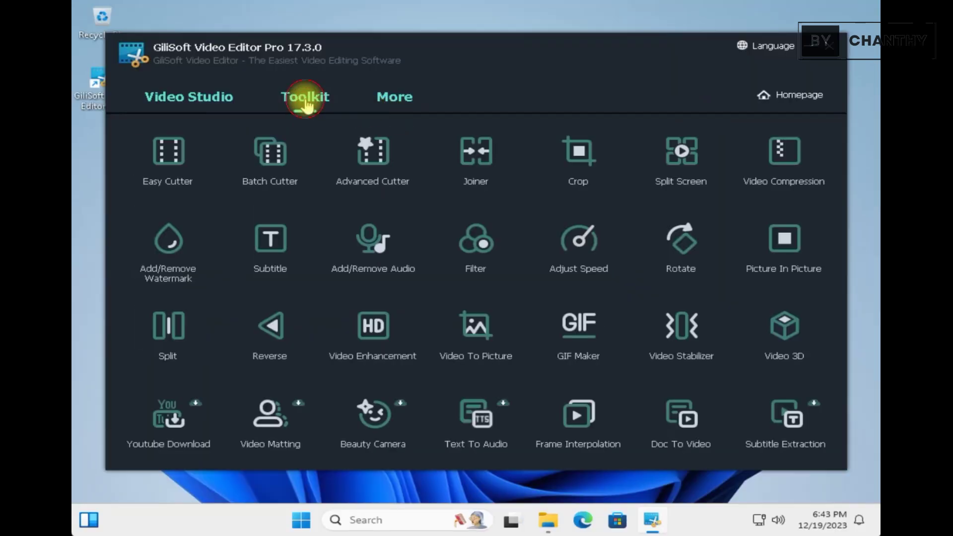
pyautogui.click(174, 168)
pyautogui.click(641, 375)
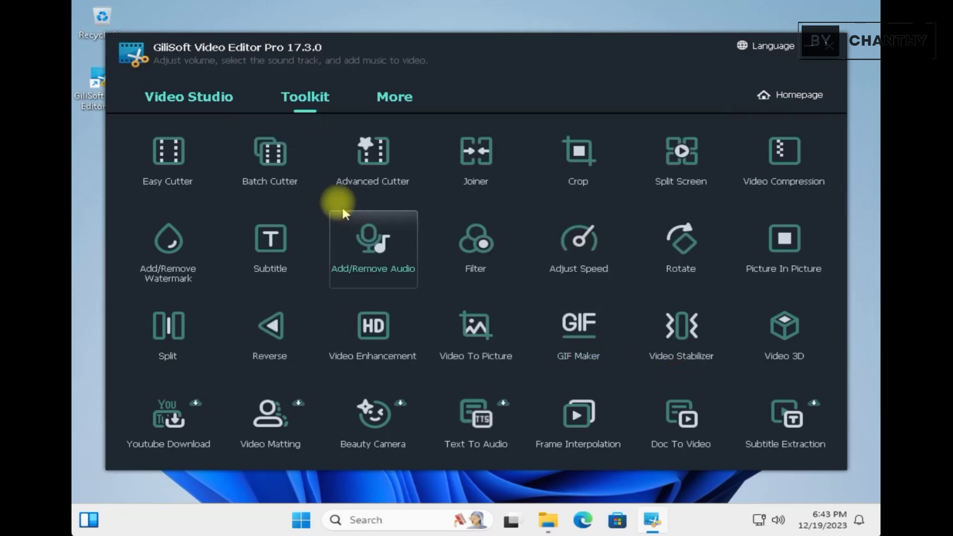
pyautogui.click(269, 157)
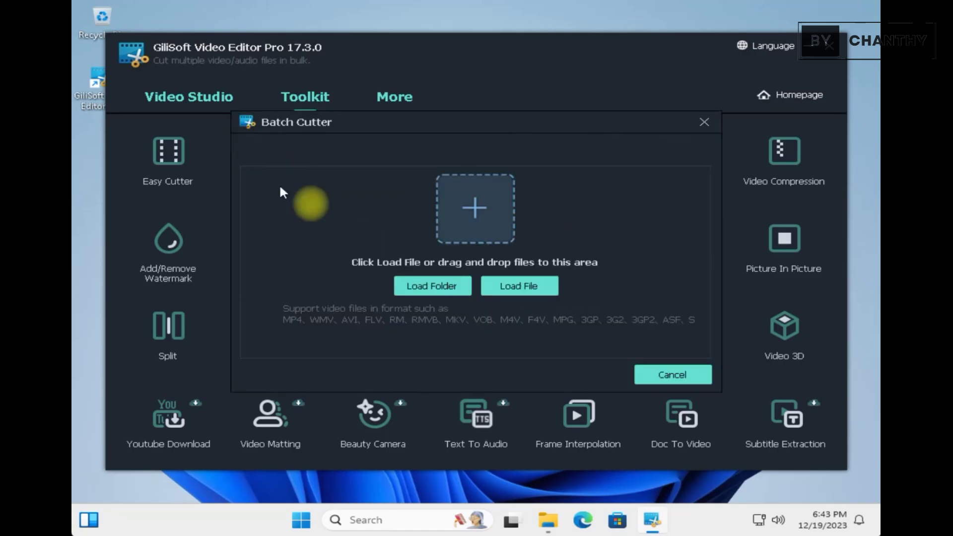
pyautogui.click(673, 372)
pyautogui.click(582, 152)
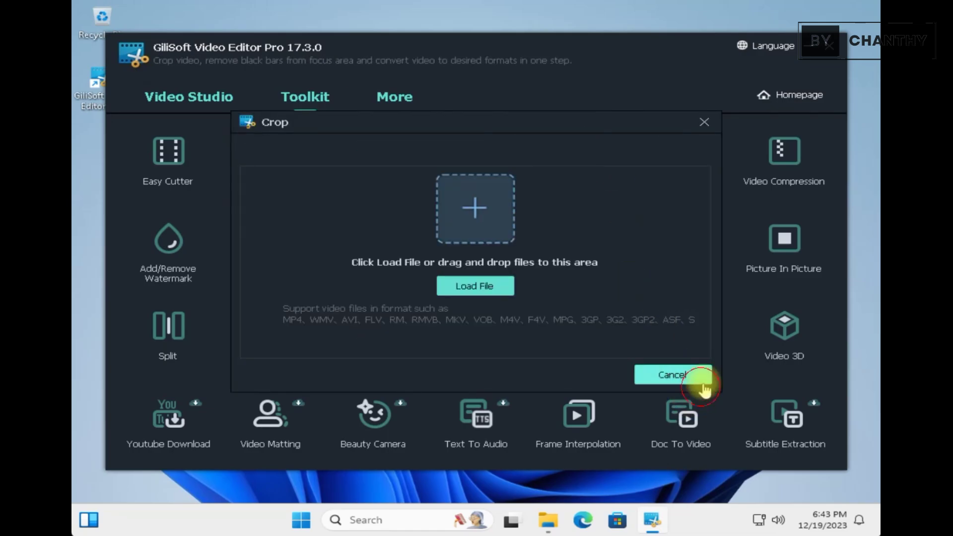
pyautogui.click(691, 376)
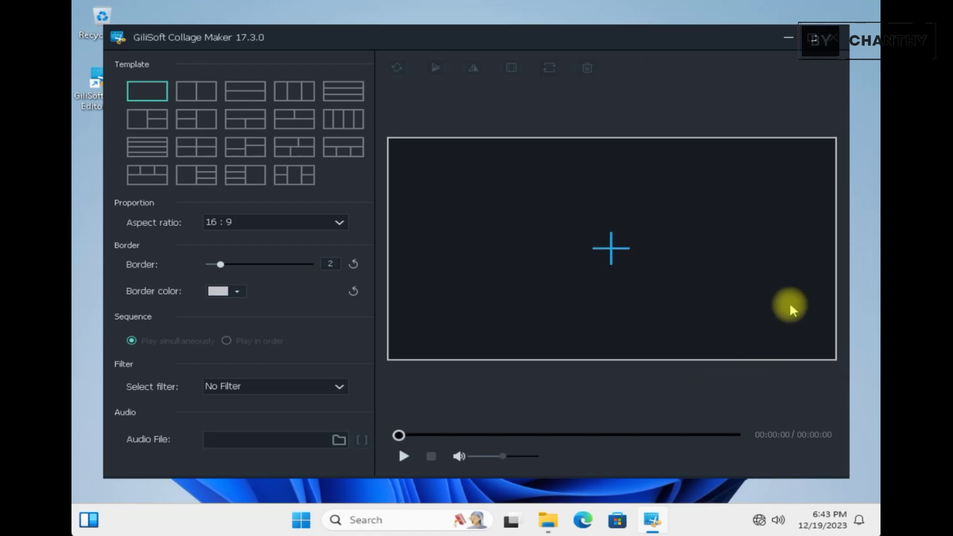
# Step: Try out the collage layout templates one after another, ending with three cells above one wide cell
pyautogui.click(192, 89)
pyautogui.click(238, 94)
pyautogui.click(295, 91)
pyautogui.click(342, 91)
pyautogui.click(343, 118)
pyautogui.click(304, 124)
pyautogui.click(246, 122)
pyautogui.click(189, 121)
pyautogui.click(149, 121)
pyautogui.click(156, 144)
pyautogui.click(209, 153)
pyautogui.click(255, 154)
pyautogui.click(332, 154)
pyautogui.click(238, 175)
pyautogui.click(145, 174)
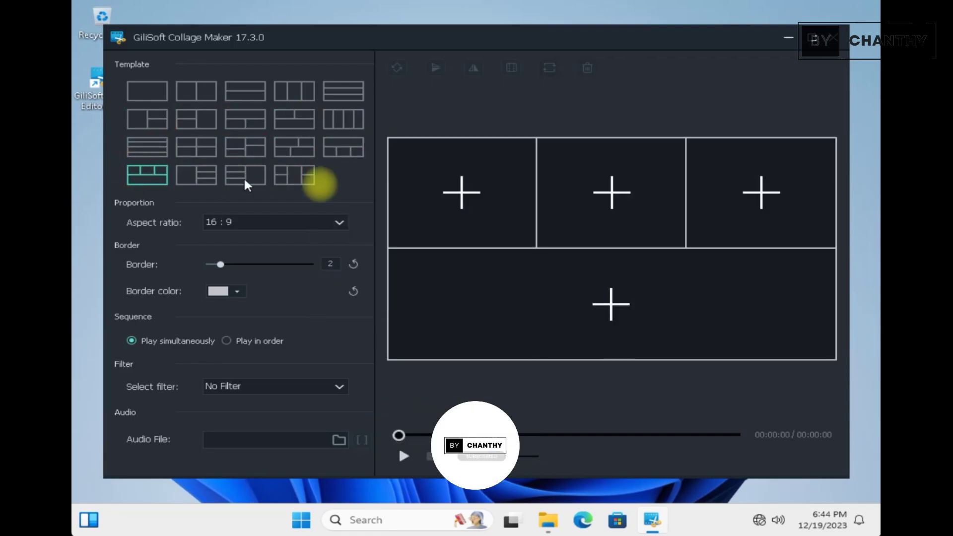
# Step: View the file selection and its supported file types for the first two upper collage cells, cancelling without loading media
pyautogui.click(462, 193)
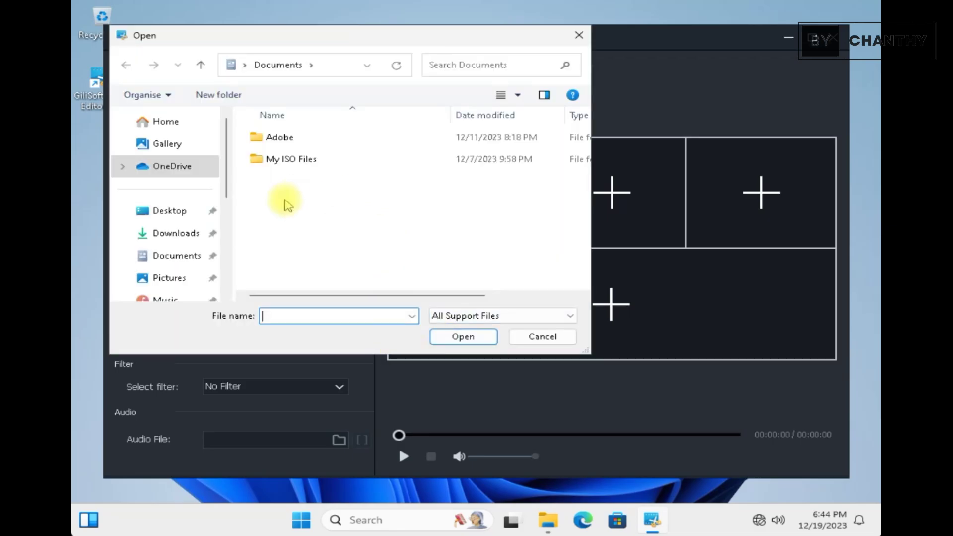
pyautogui.click(522, 317)
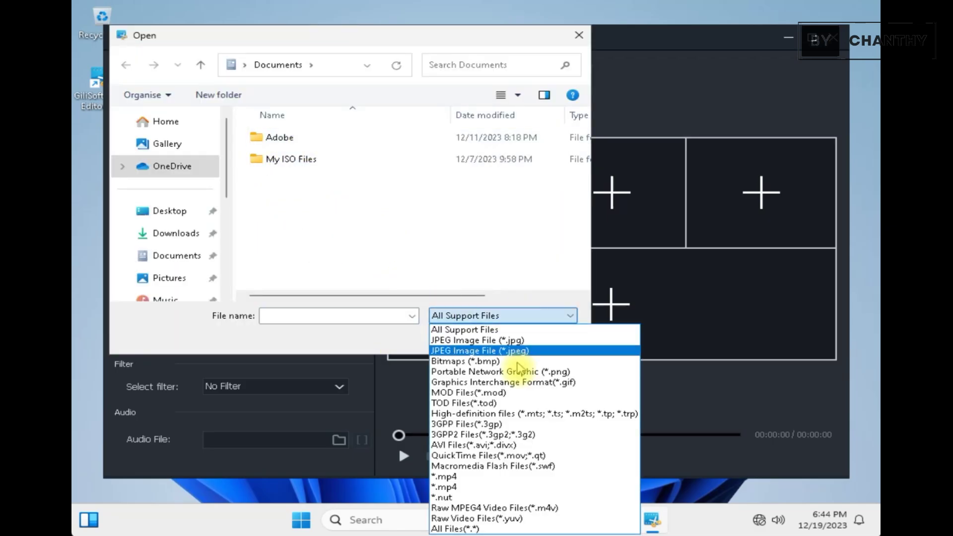
pyautogui.click(523, 297)
pyautogui.click(555, 339)
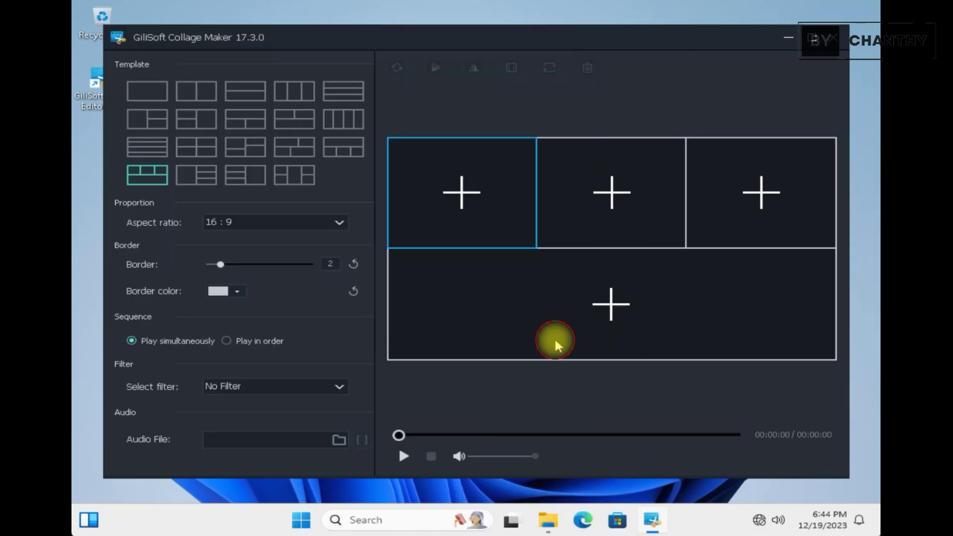
pyautogui.click(677, 213)
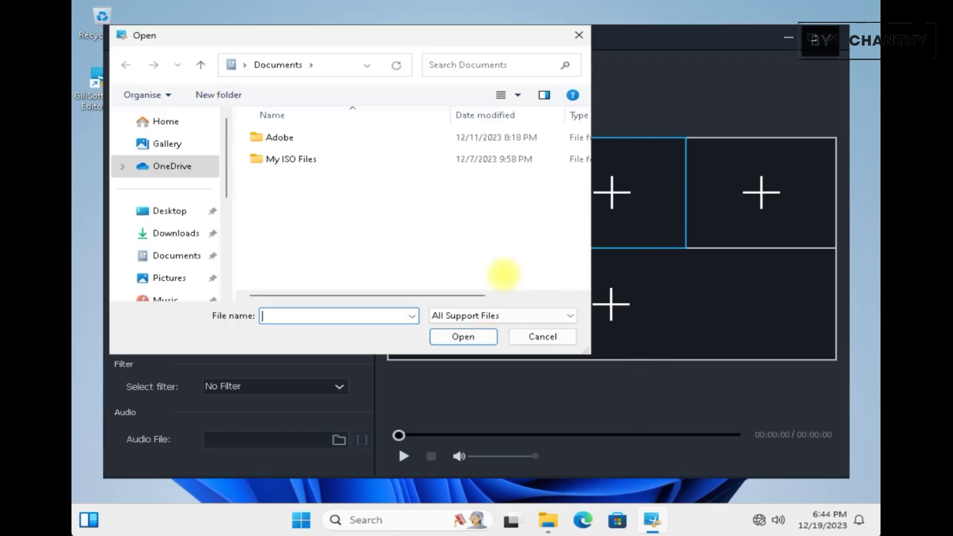
pyautogui.click(555, 338)
# Step: Try the 9:16 aspect ratio for the collage and return it to 16:9
pyautogui.click(290, 222)
pyautogui.click(281, 246)
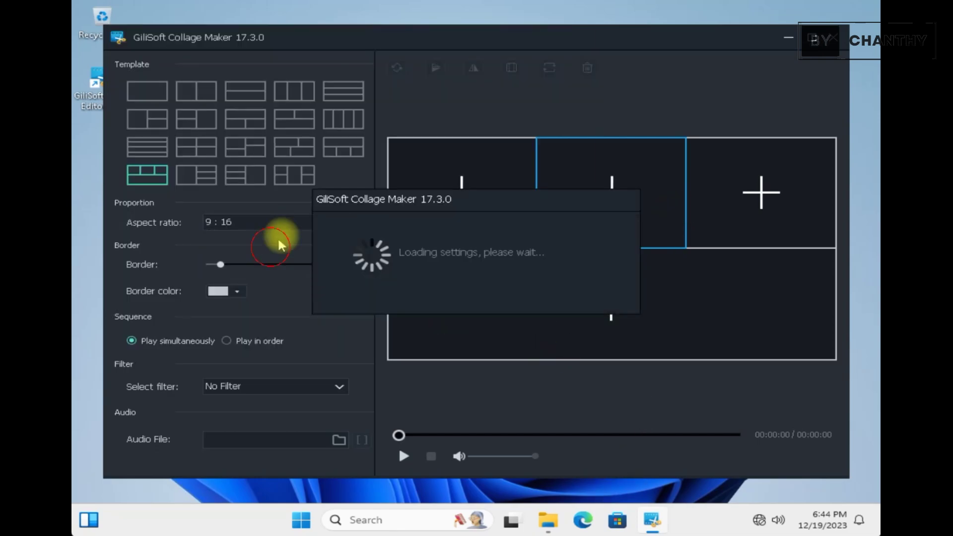
pyautogui.click(266, 236)
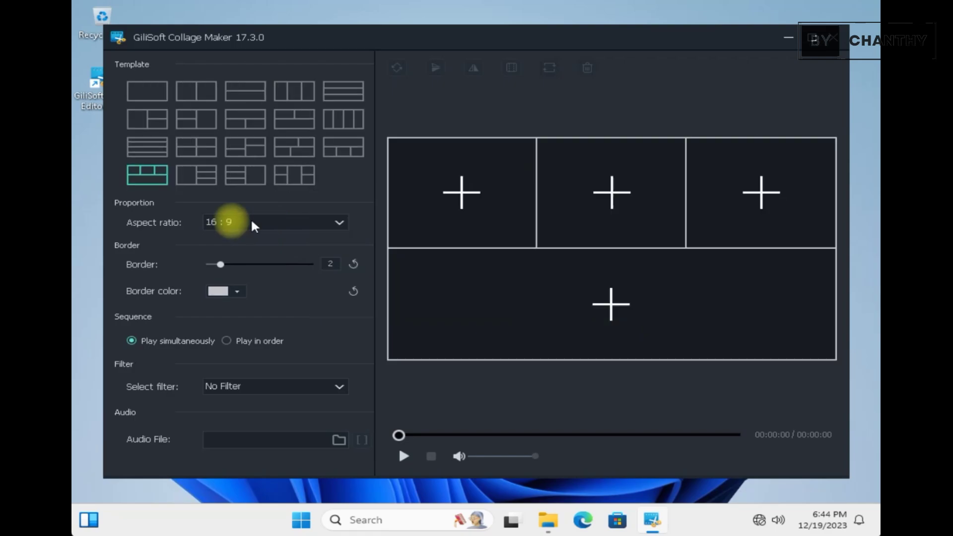
# Step: Choose the collage layout with three stacked cells left of one tall cell, give it bright green borders, and close Collage Maker
pyautogui.click(189, 169)
pyautogui.click(257, 175)
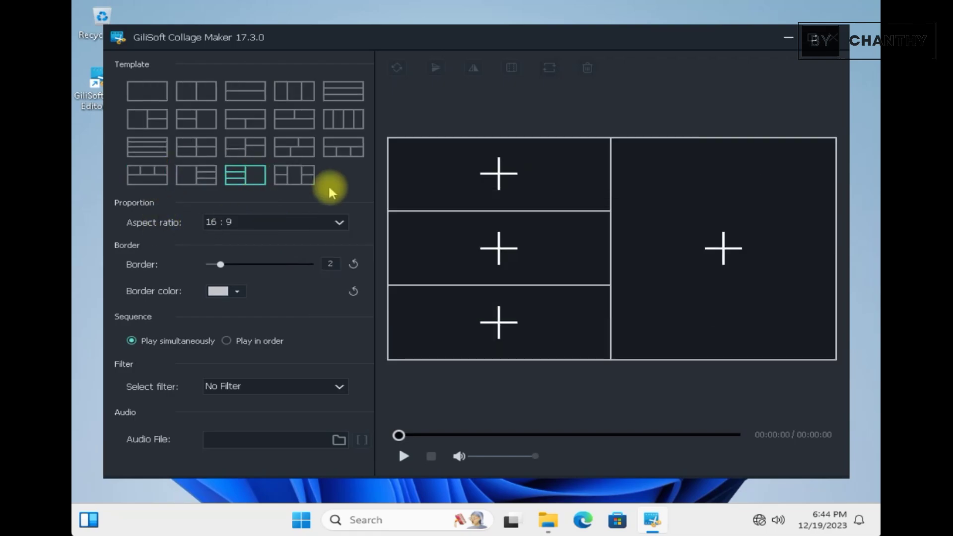
pyautogui.click(224, 292)
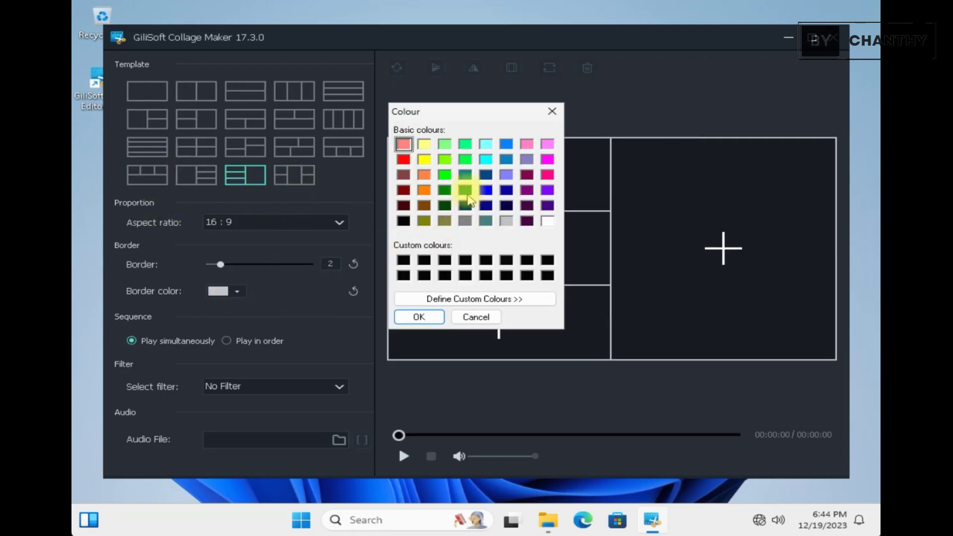
pyautogui.click(426, 318)
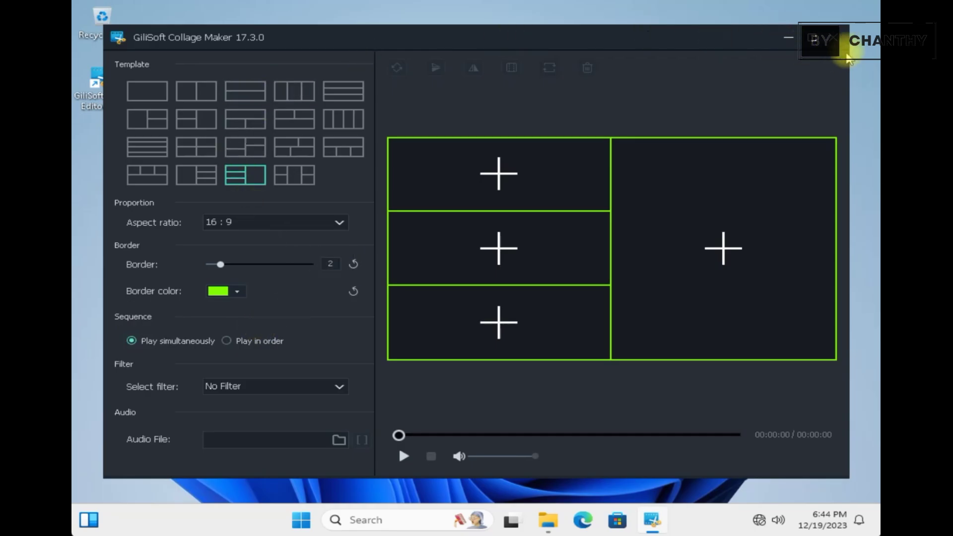
pyautogui.click(841, 40)
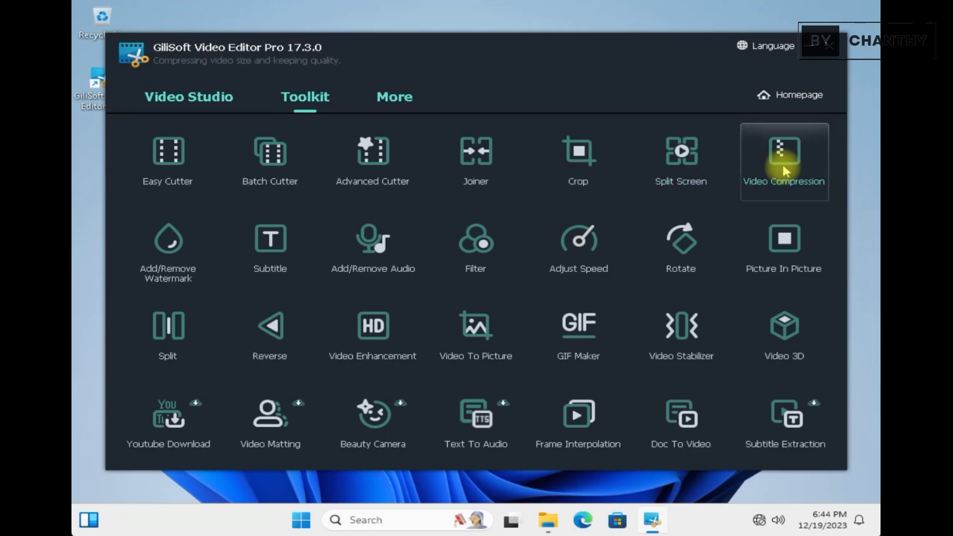
# Step: Look at the Add/Remove Watermark and Subtitle tools, cancelling each one without loading a file
pyautogui.click(158, 239)
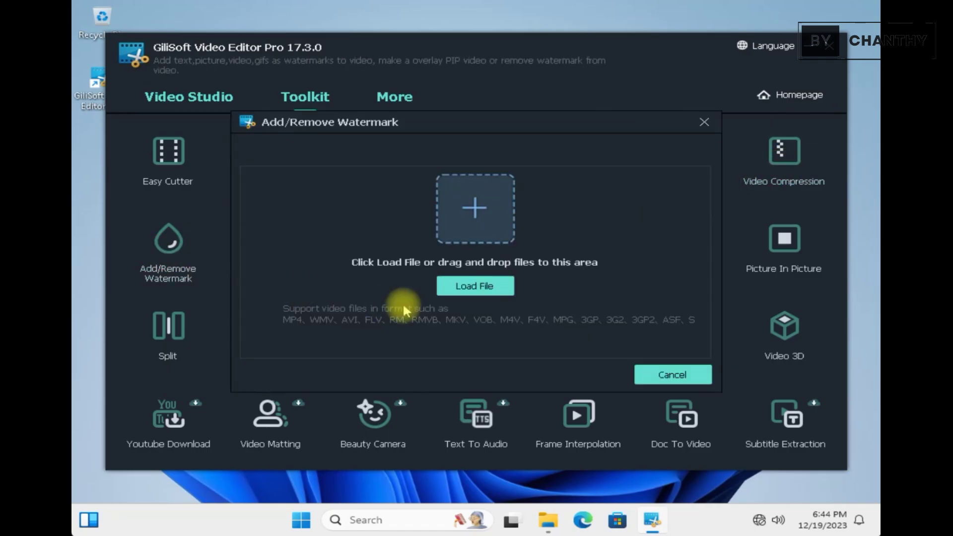
pyautogui.click(656, 375)
pyautogui.click(276, 255)
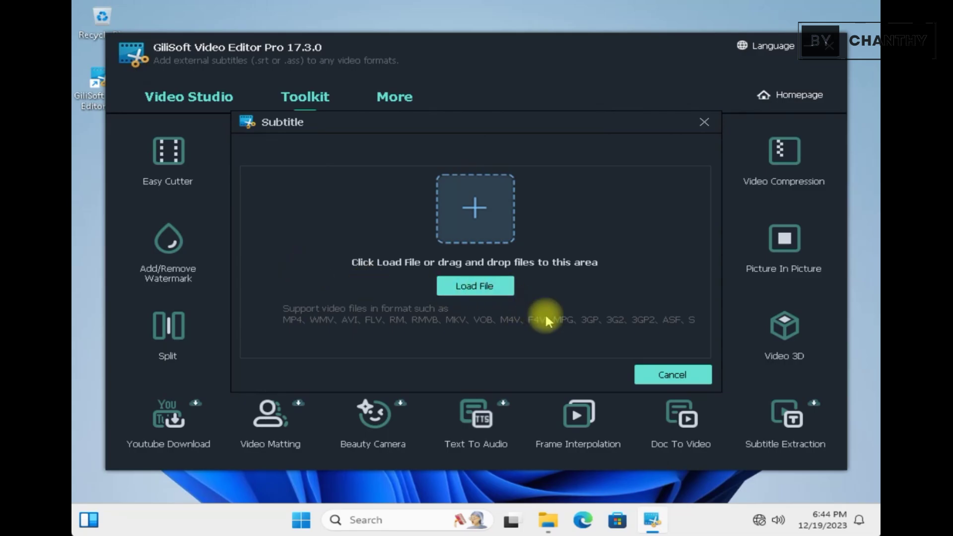
pyautogui.click(666, 375)
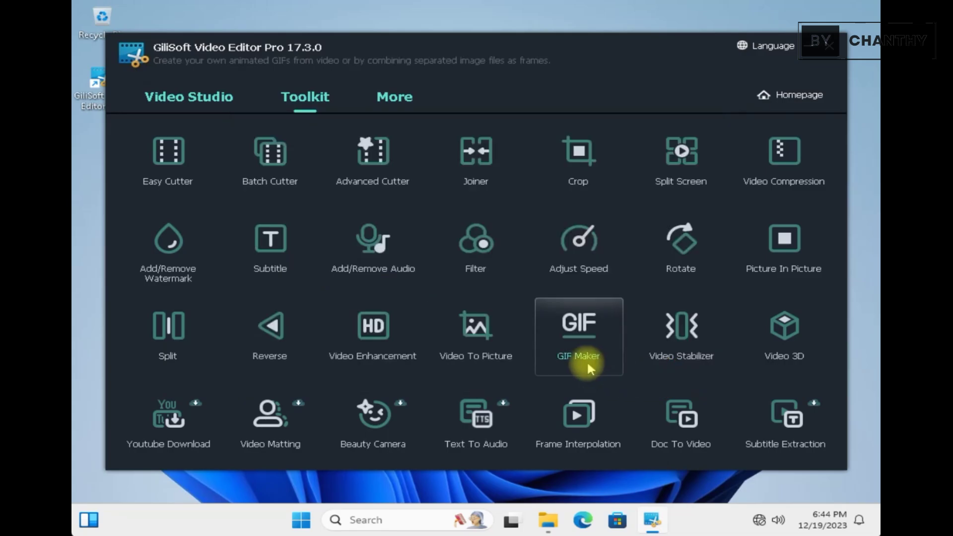
# Step: Look at the Video To Picture, Video 3D and Picture In Picture tools, cancelling each without loading a file
pyautogui.click(484, 339)
pyautogui.click(682, 374)
pyautogui.click(775, 323)
pyautogui.click(693, 375)
pyautogui.click(780, 251)
pyautogui.click(696, 376)
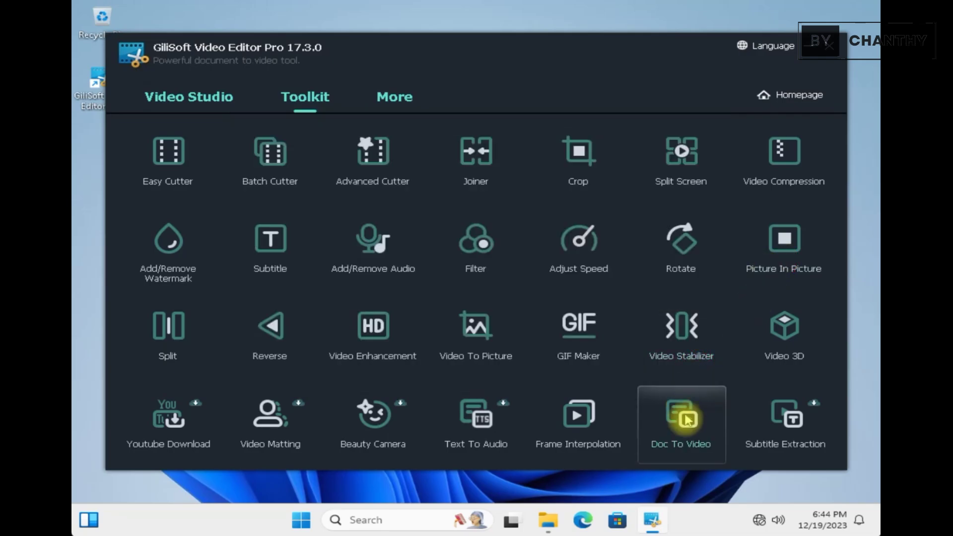
# Step: Look at the Doc To Video, Frame Interpolation and Text To Audio tools, declining the text to audio module download
pyautogui.click(688, 419)
pyautogui.click(690, 374)
pyautogui.click(577, 412)
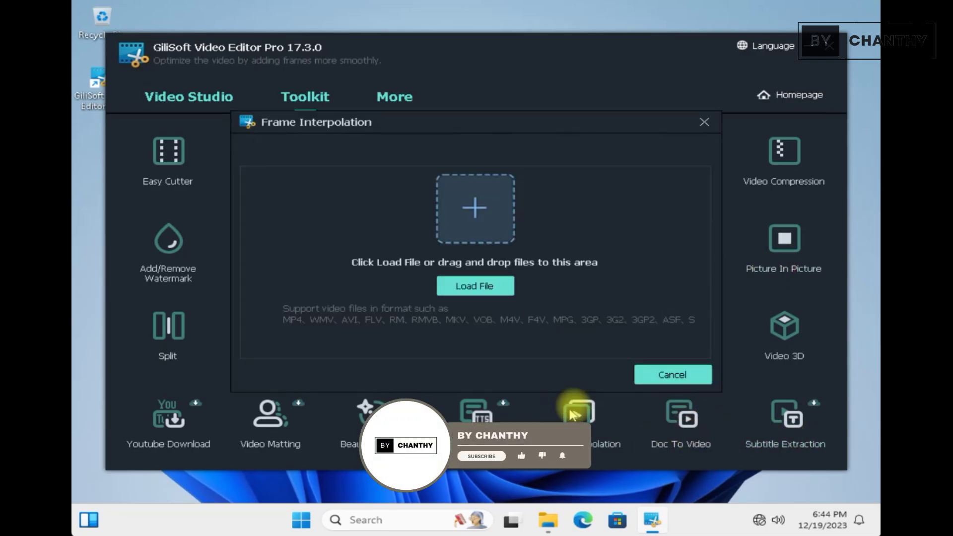
pyautogui.click(693, 376)
pyautogui.click(476, 417)
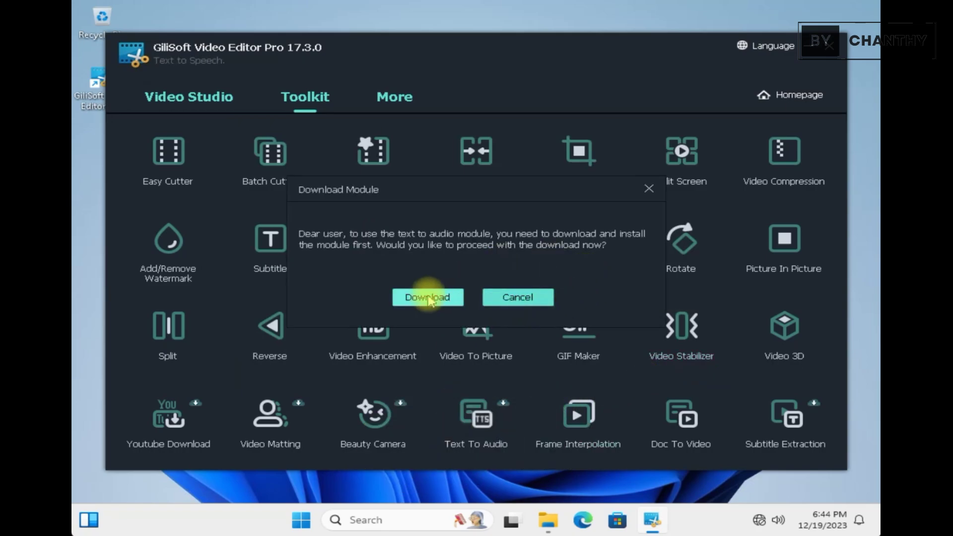
pyautogui.click(514, 298)
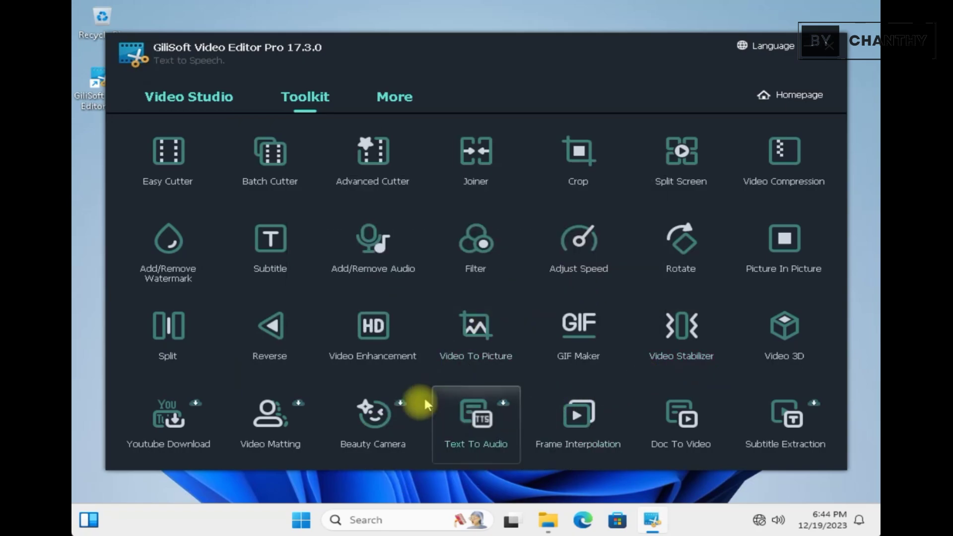
# Step: Look at the Reverse and Video Enhancement tools, cancelling each one without loading a file
pyautogui.click(281, 341)
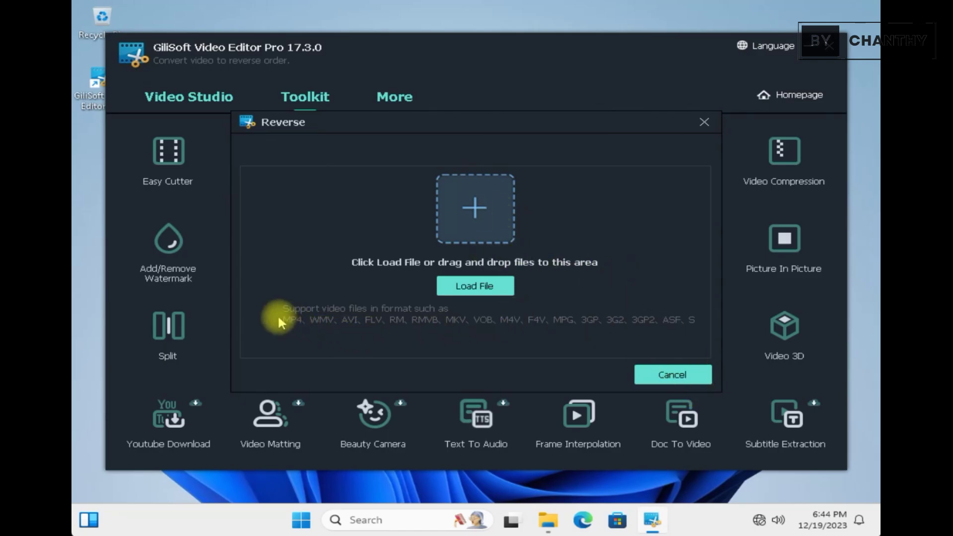
pyautogui.click(690, 375)
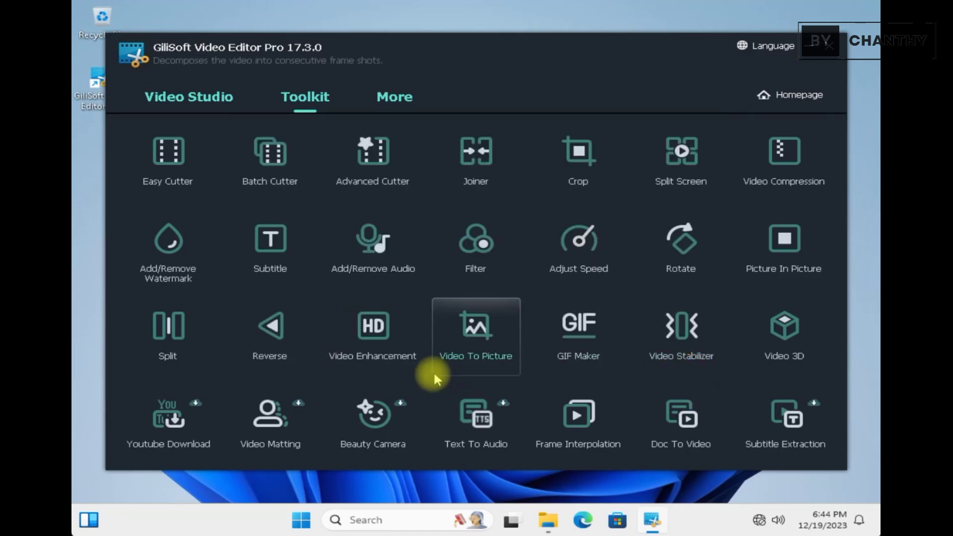
pyautogui.click(381, 336)
pyautogui.click(704, 369)
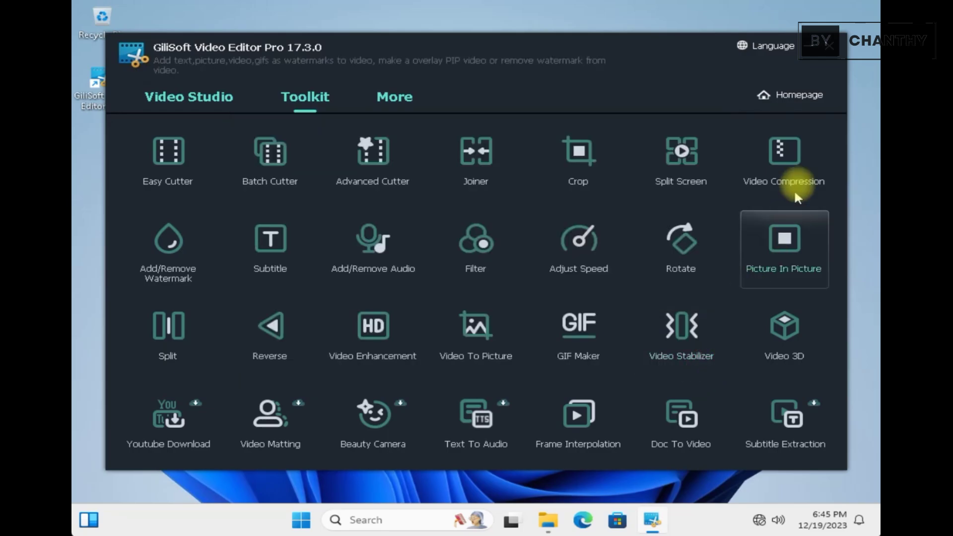